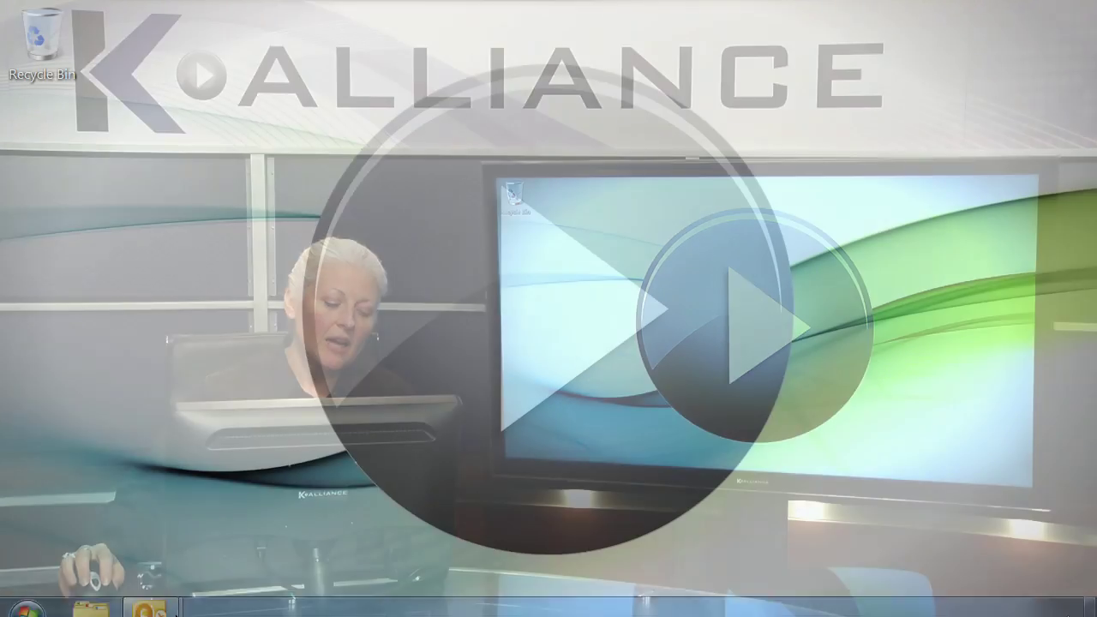
# Start a new blank, untitled HTML email message.
pyautogui.moveTo(149, 608)
pyautogui.click(326, 515)
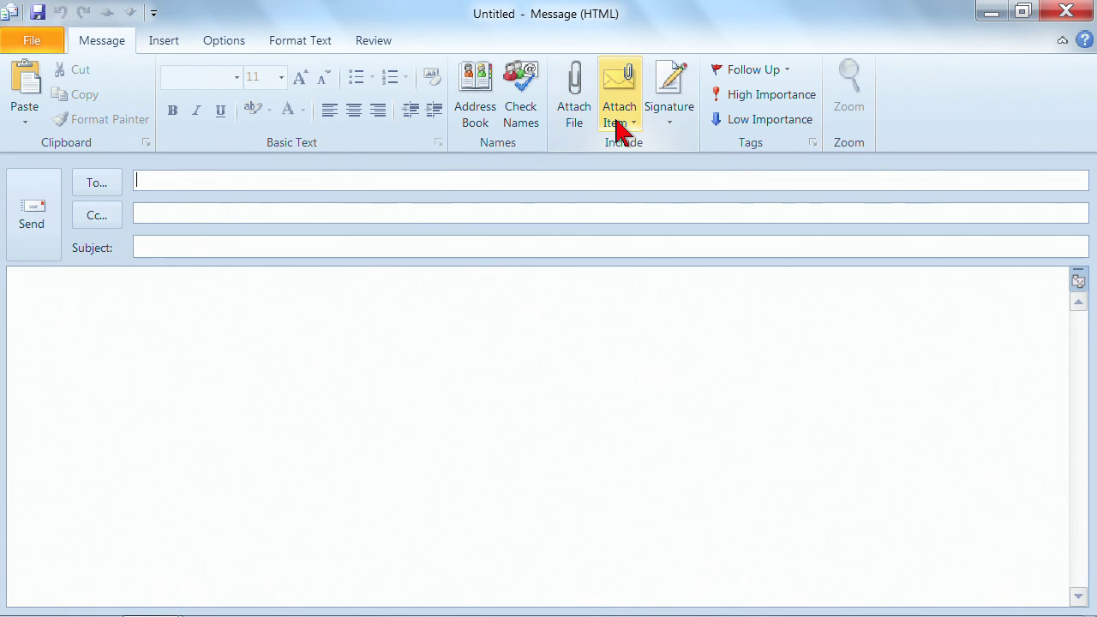
# Show the Insert commands on the new message's ribbon.
pyautogui.click(166, 44)
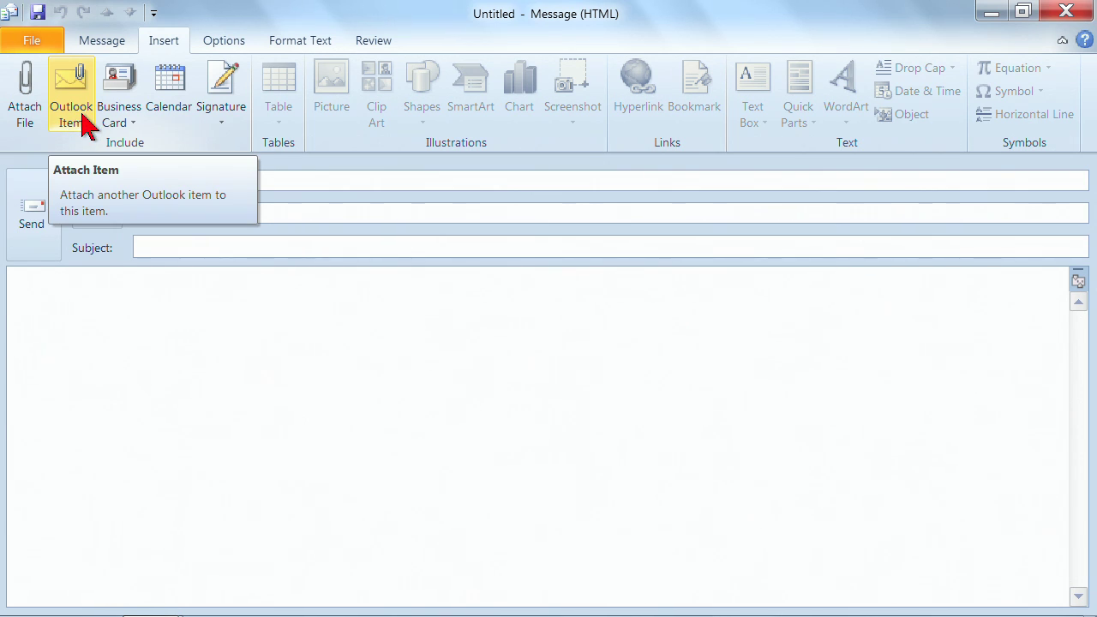
# Attach 'This is a test for Outlook training.docx' from the Documents library to the message.
pyautogui.click(25, 107)
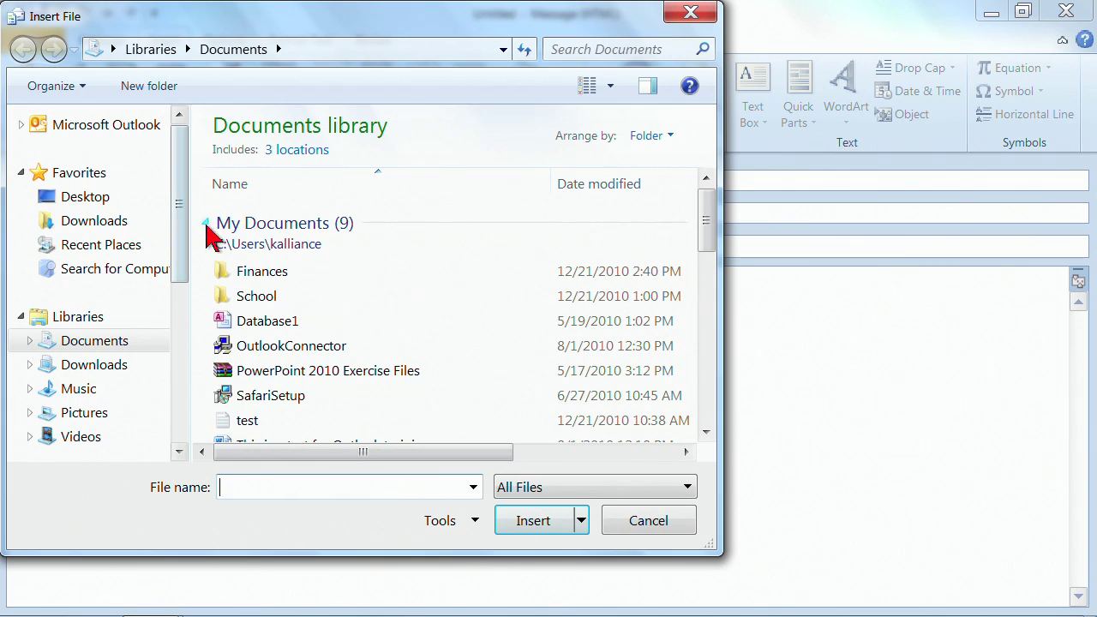
pyautogui.click(43, 341)
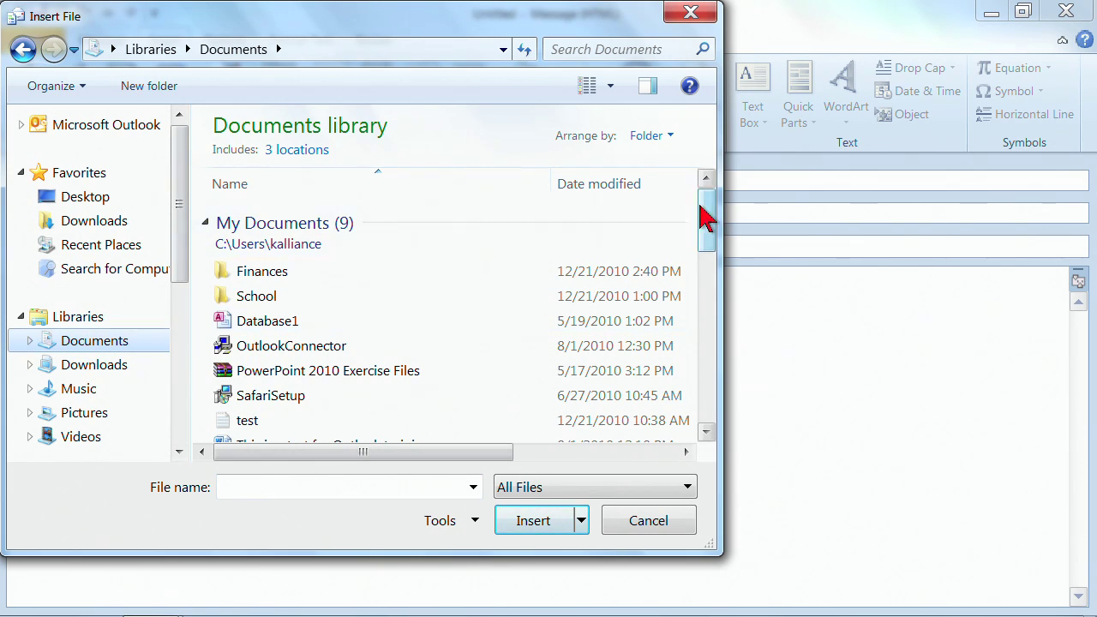
pyautogui.moveTo(705, 215); pyautogui.dragTo(712, 248)
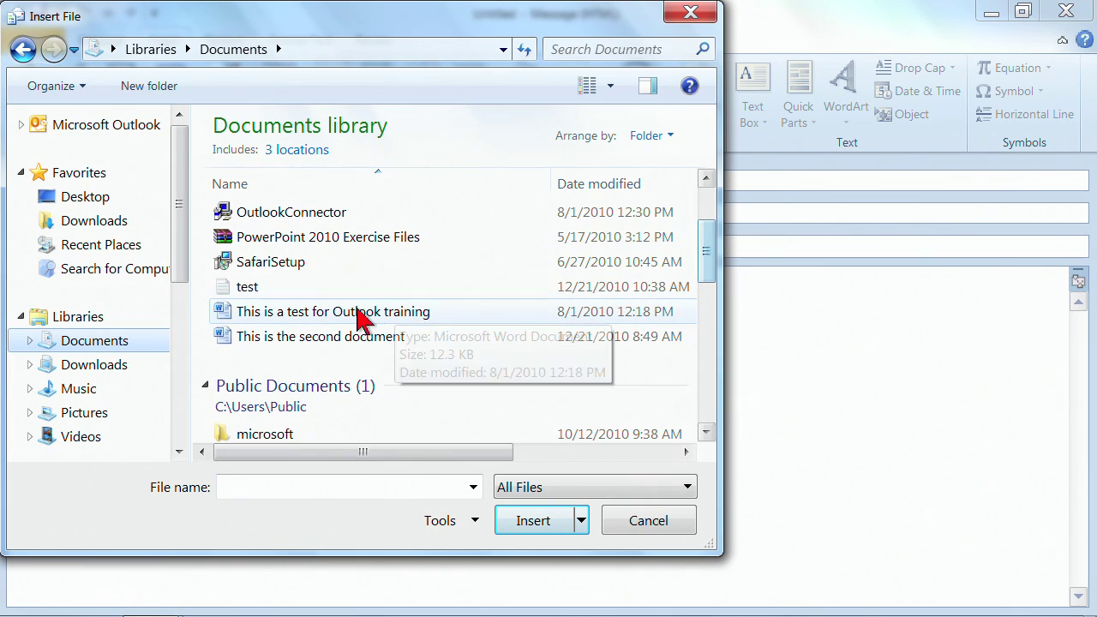
pyautogui.click(365, 315)
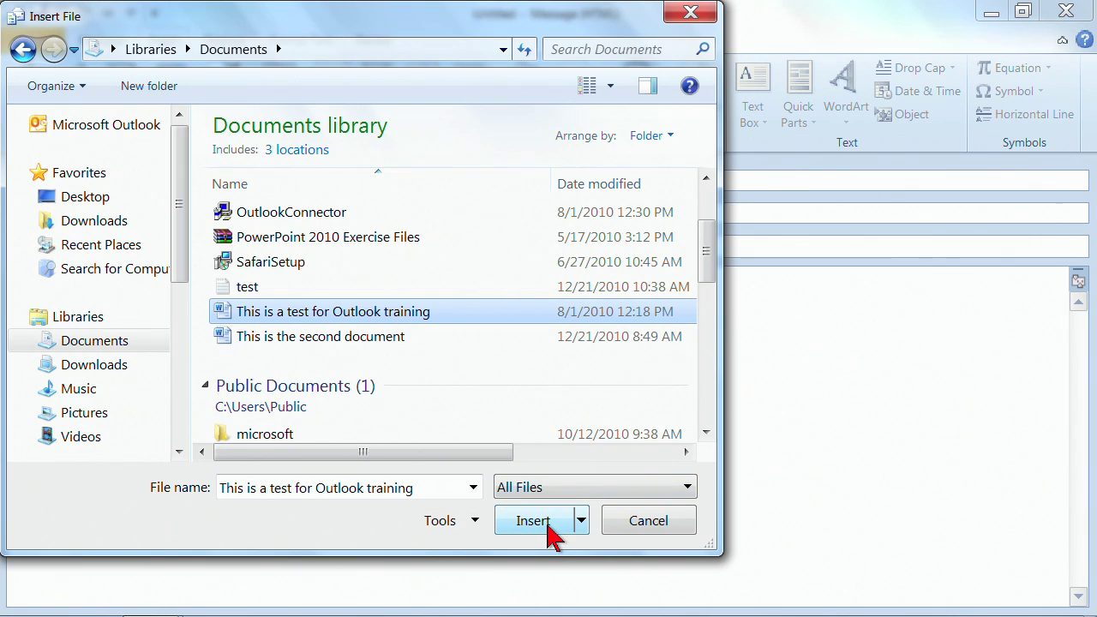
pyautogui.click(542, 524)
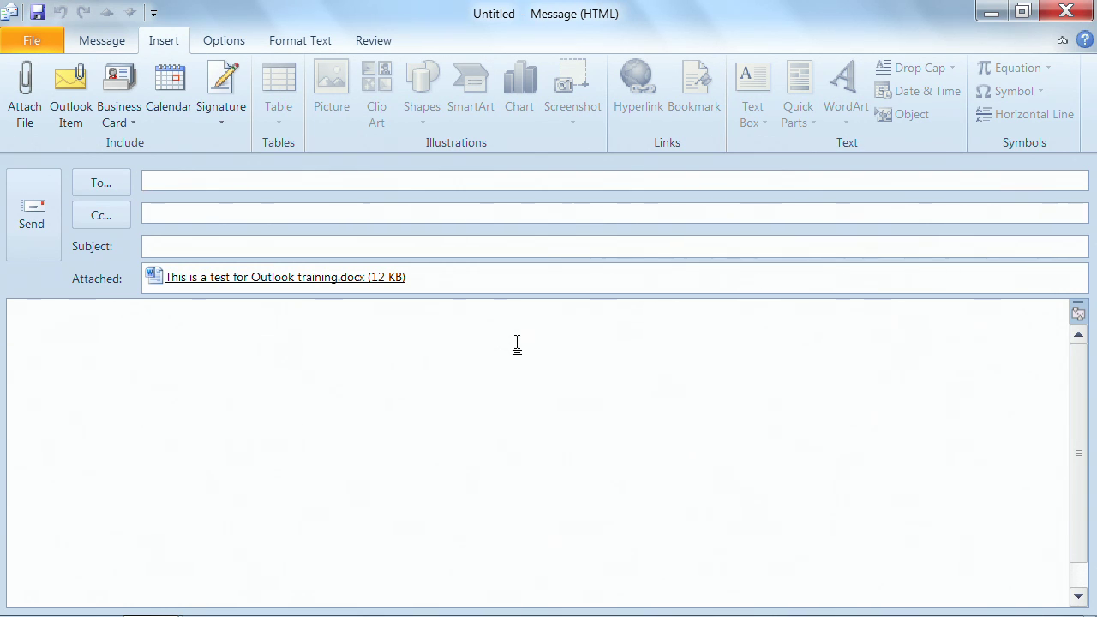
# Bring the Outlook Inbox window back in front of the new message.
pyautogui.click(151, 598)
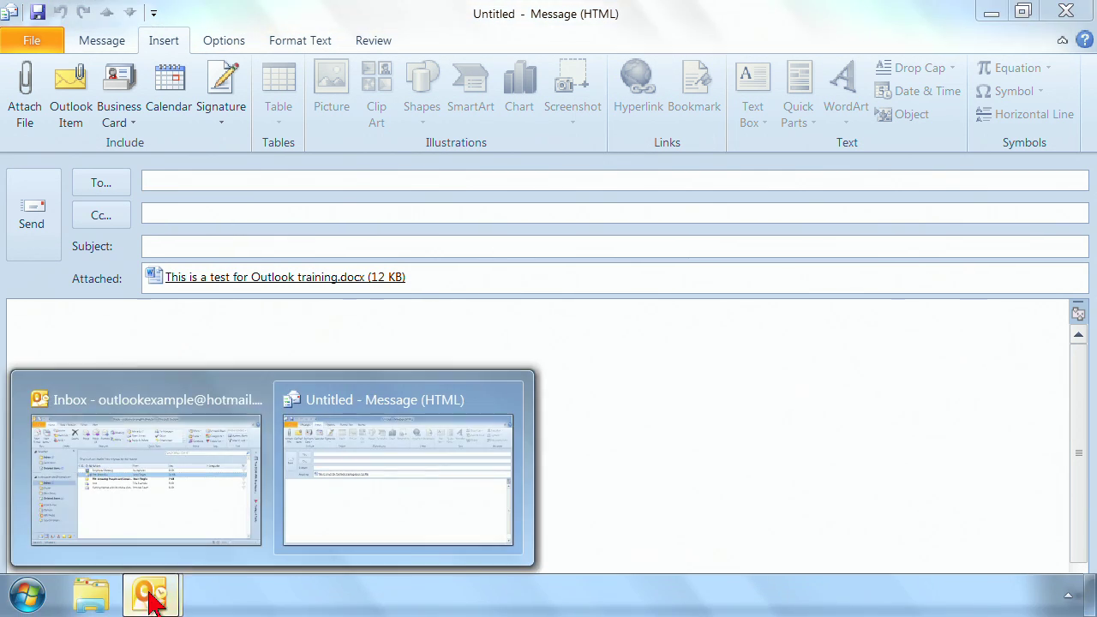
pyautogui.click(205, 475)
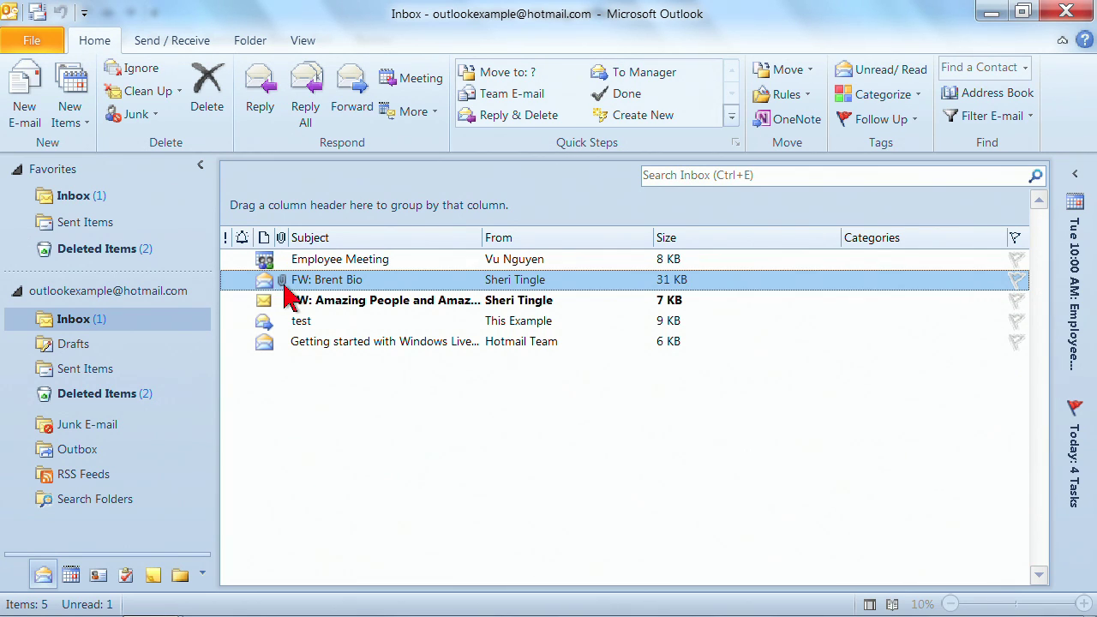
# Open FW: Brent Bio in its own window and show the Brent Bennett Bio.doc attachment options.
pyautogui.doubleClick(318, 283)
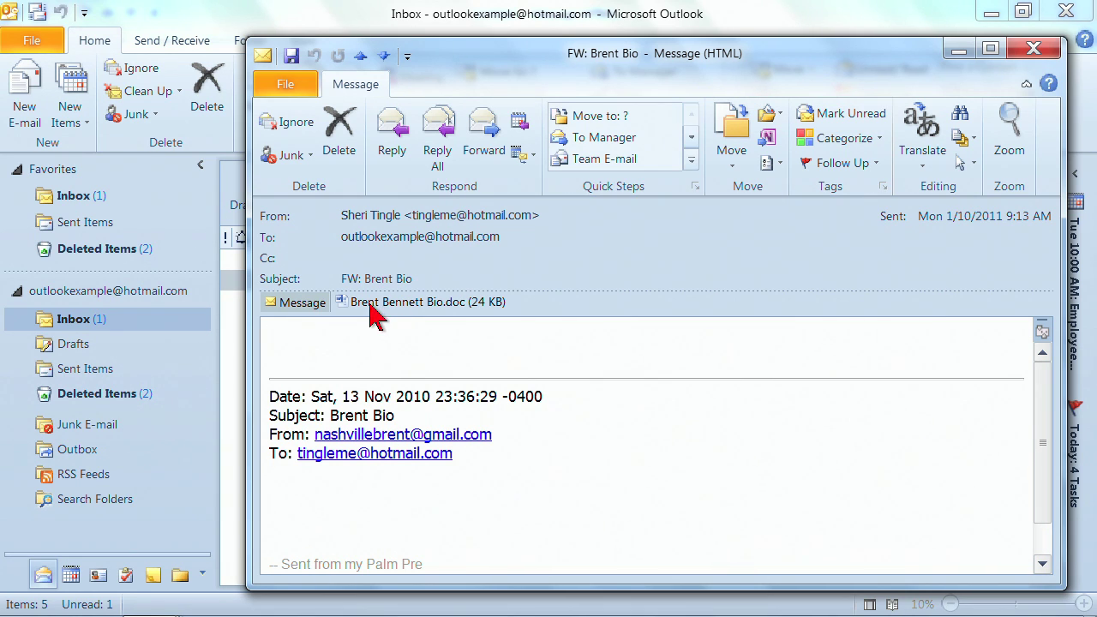
pyautogui.rightClick(384, 308)
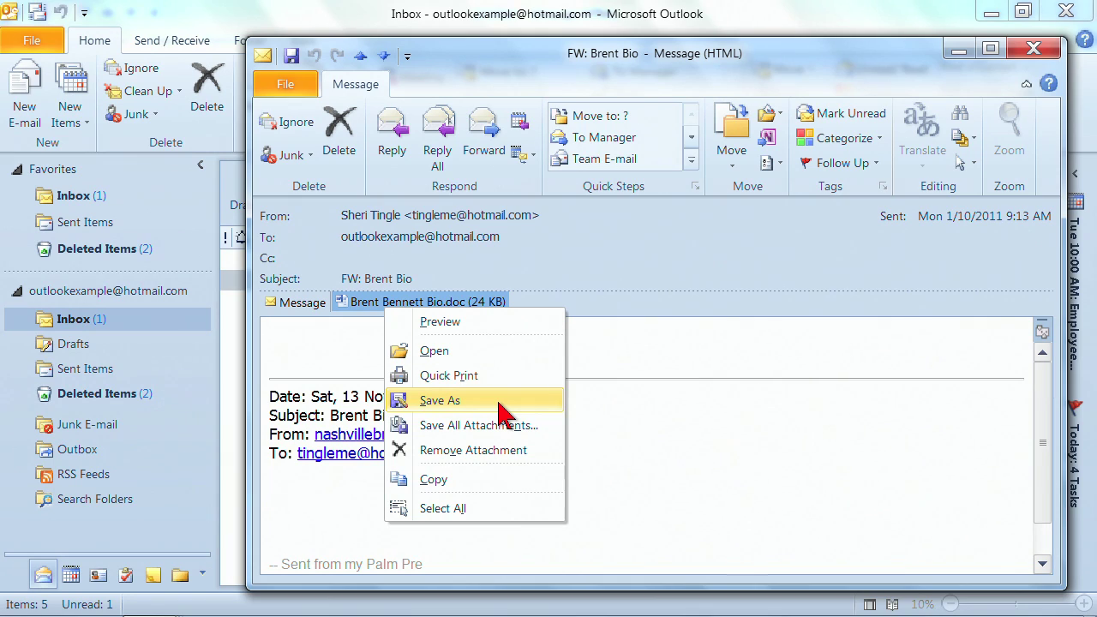
pyautogui.click(493, 326)
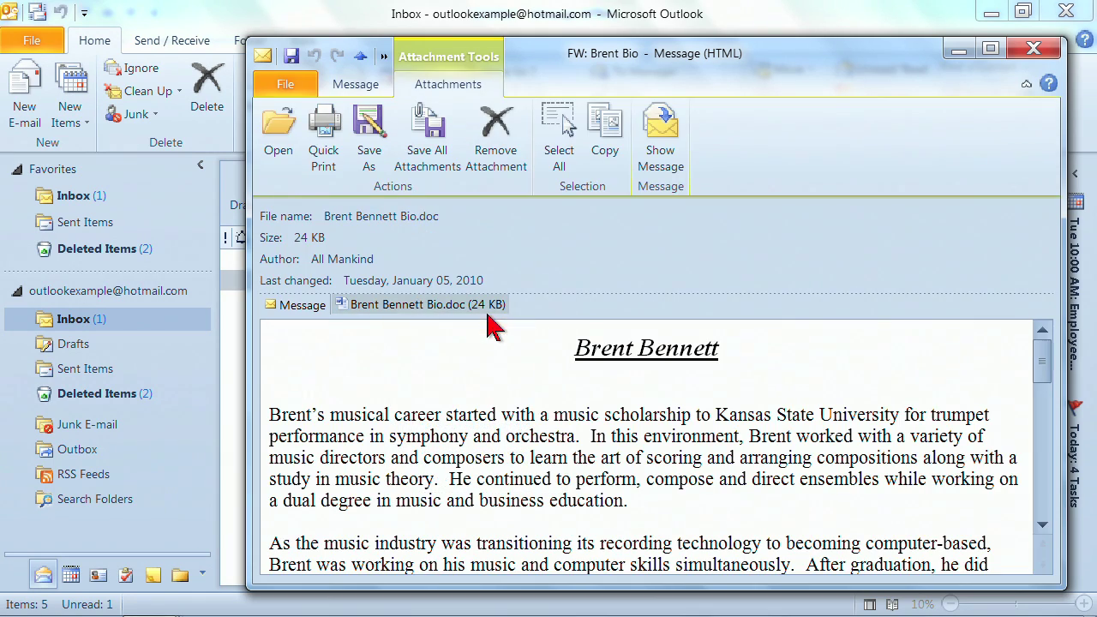
pyautogui.scroll(-1, 507, 392)
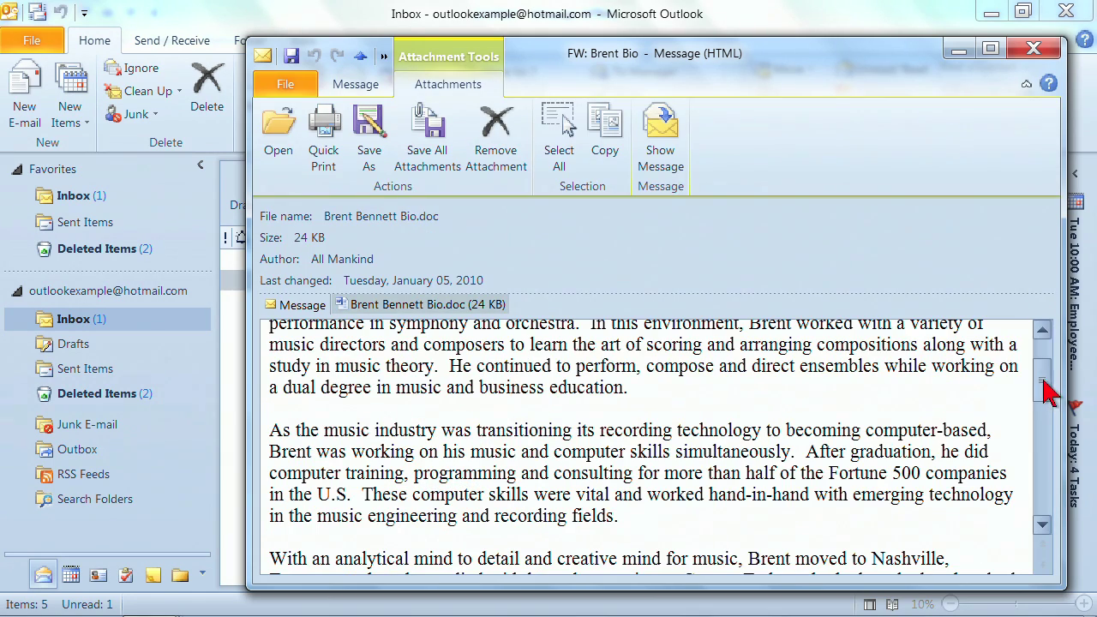
pyautogui.scroll(-5, 1041, 367)
pyautogui.scroll(1, 1041, 367)
pyautogui.scroll(5, 1040, 366)
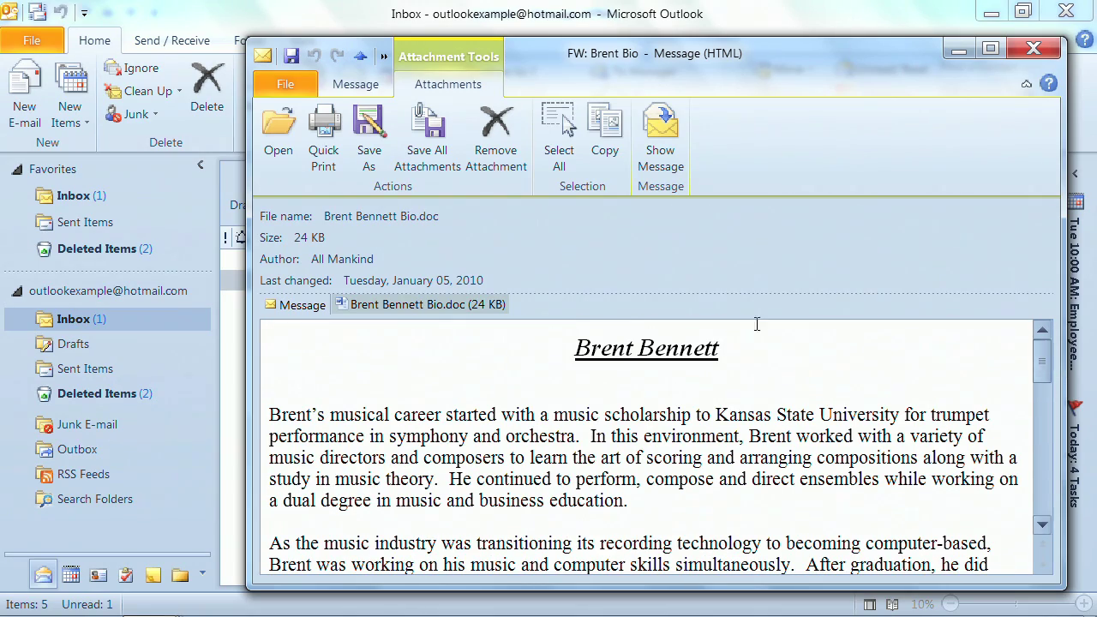
pyautogui.rightClick(382, 317)
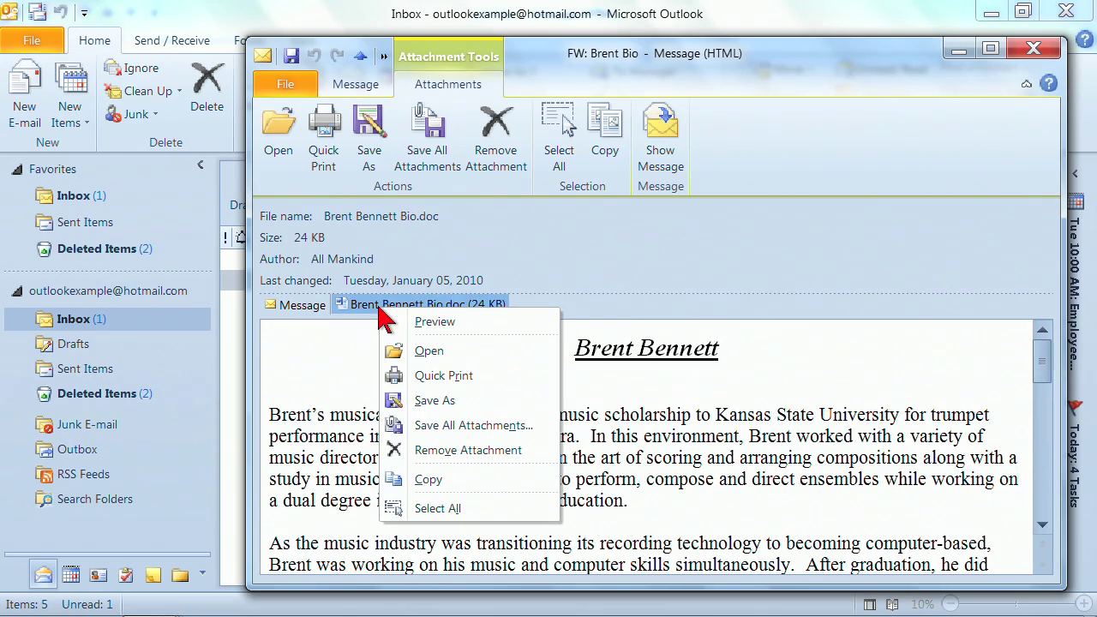
pyautogui.click(433, 353)
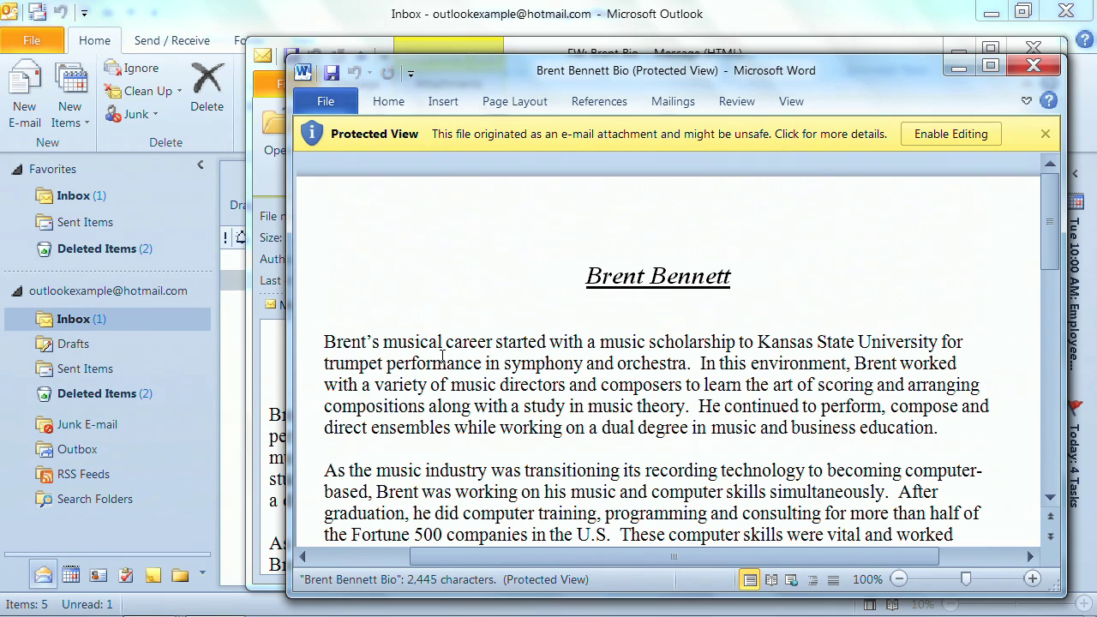
pyautogui.click(326, 106)
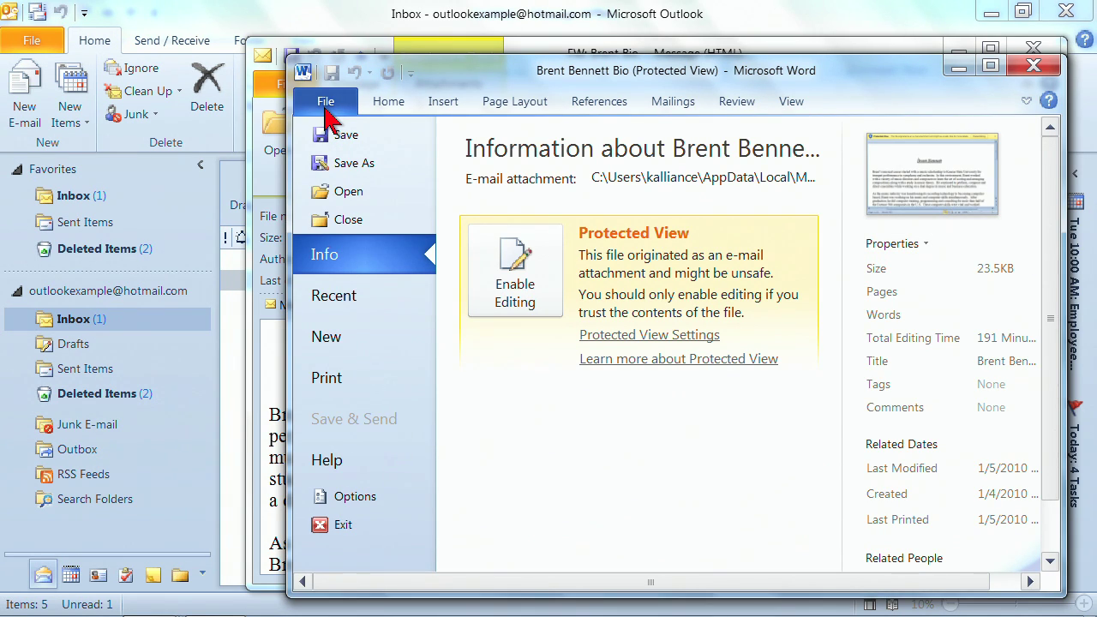
pyautogui.click(1033, 69)
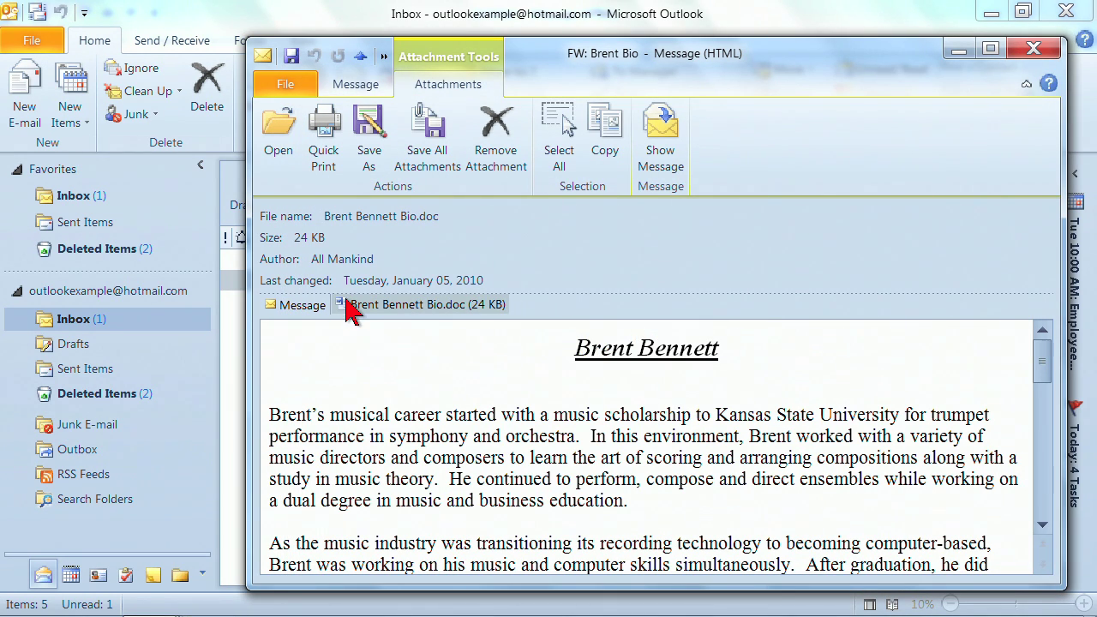
pyautogui.rightClick(407, 307)
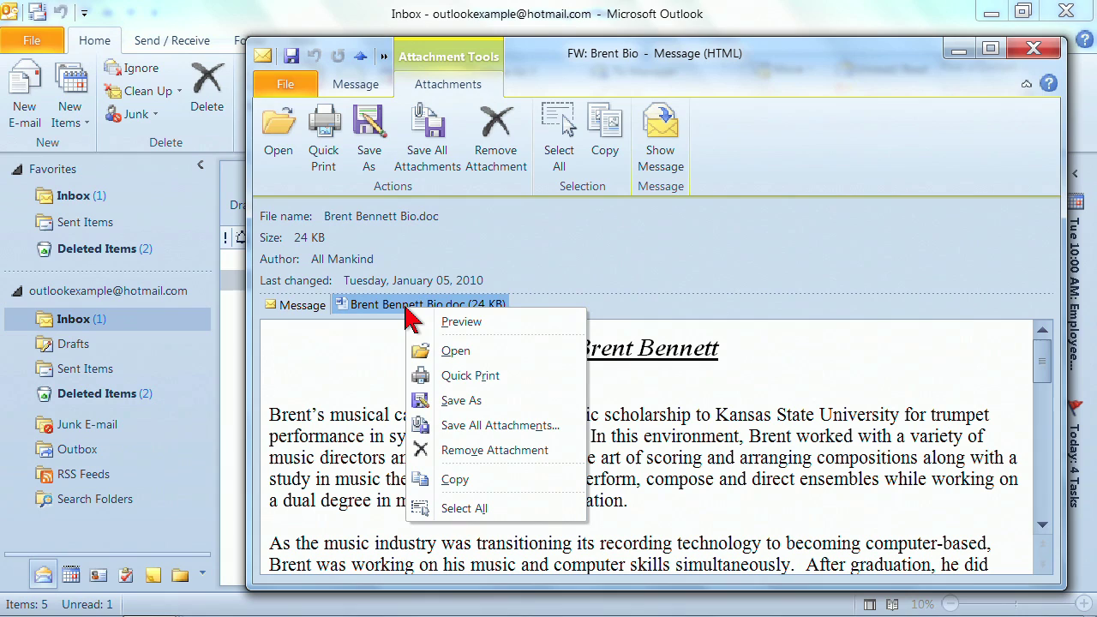
pyautogui.click(502, 401)
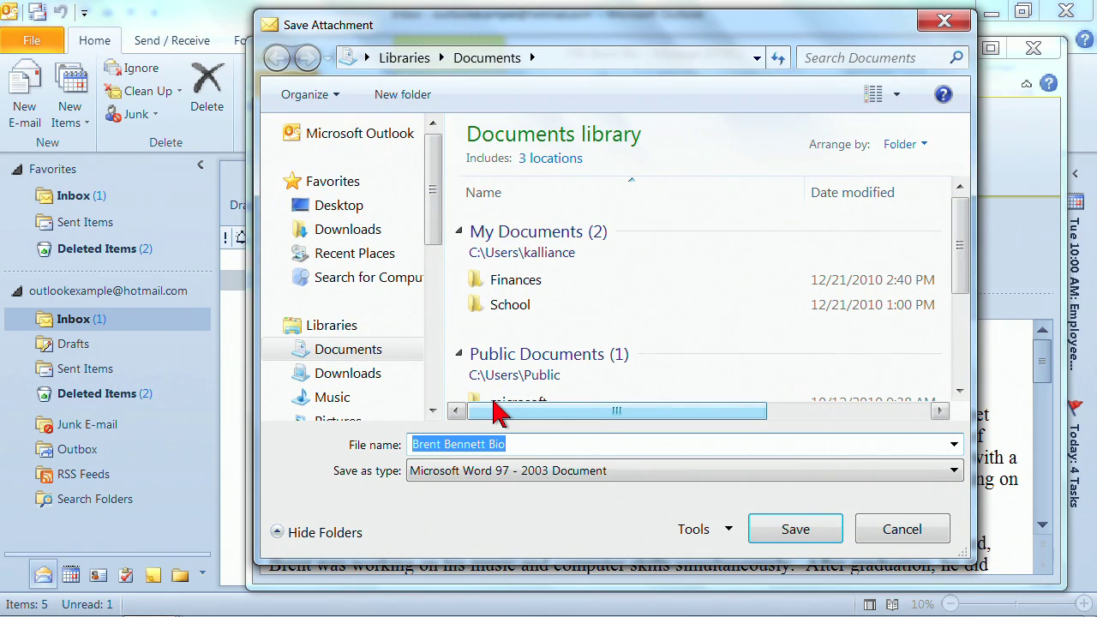